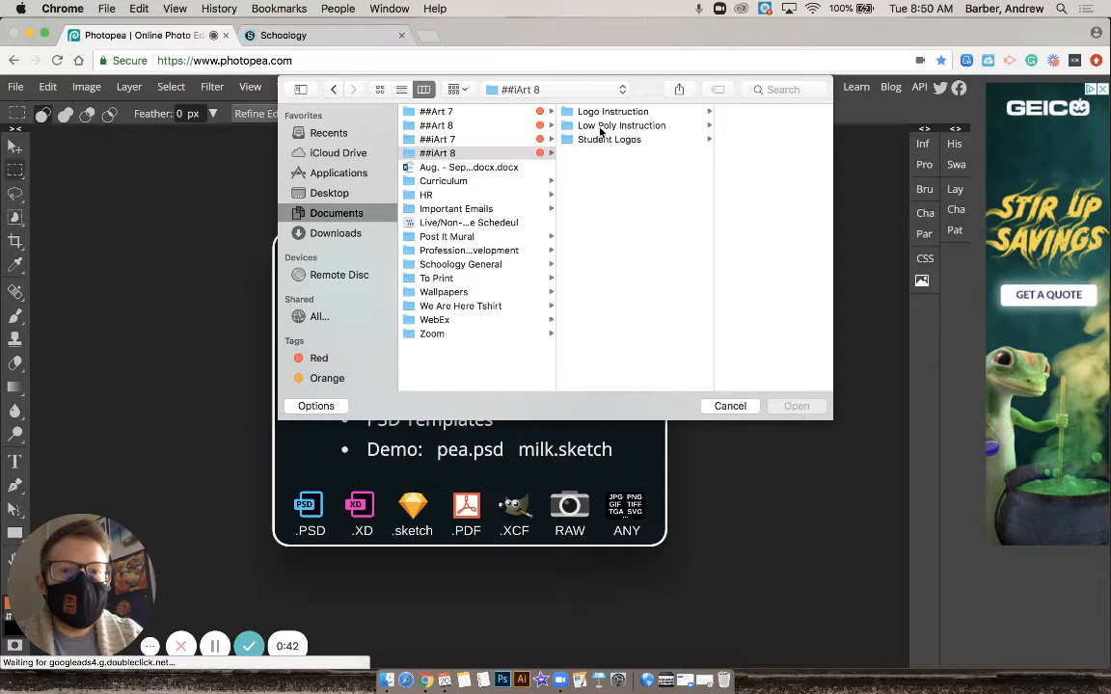
Step: Open the file Low Poly (1).psd from the Low Poly Instruction folder
left_click(600, 128)
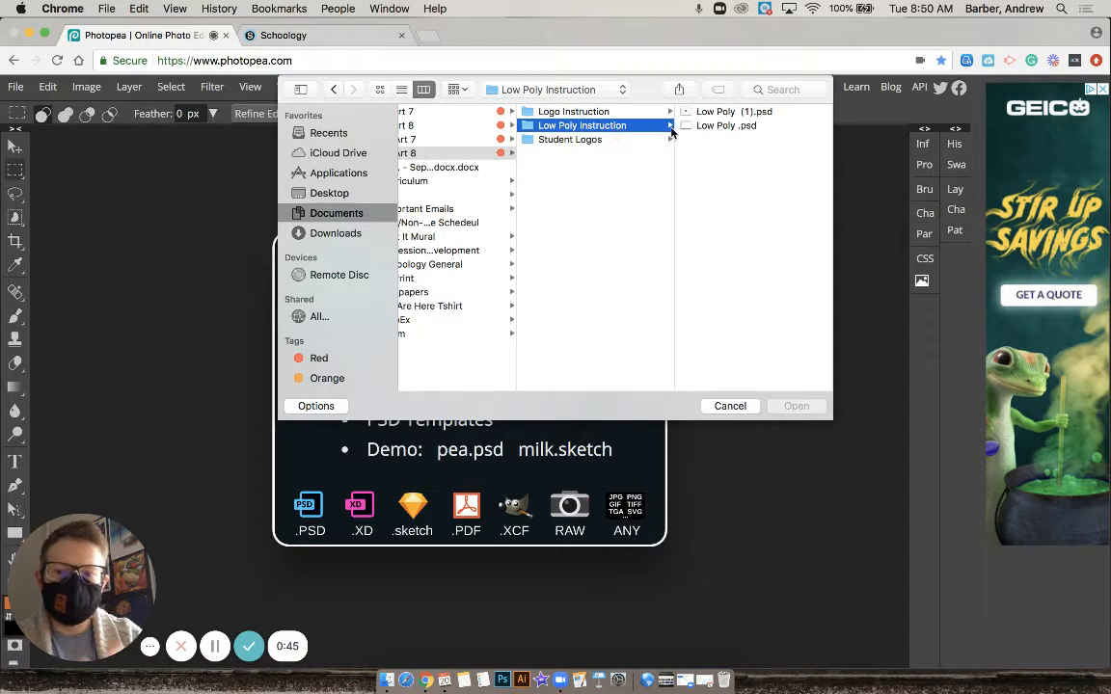
left_click(714, 112)
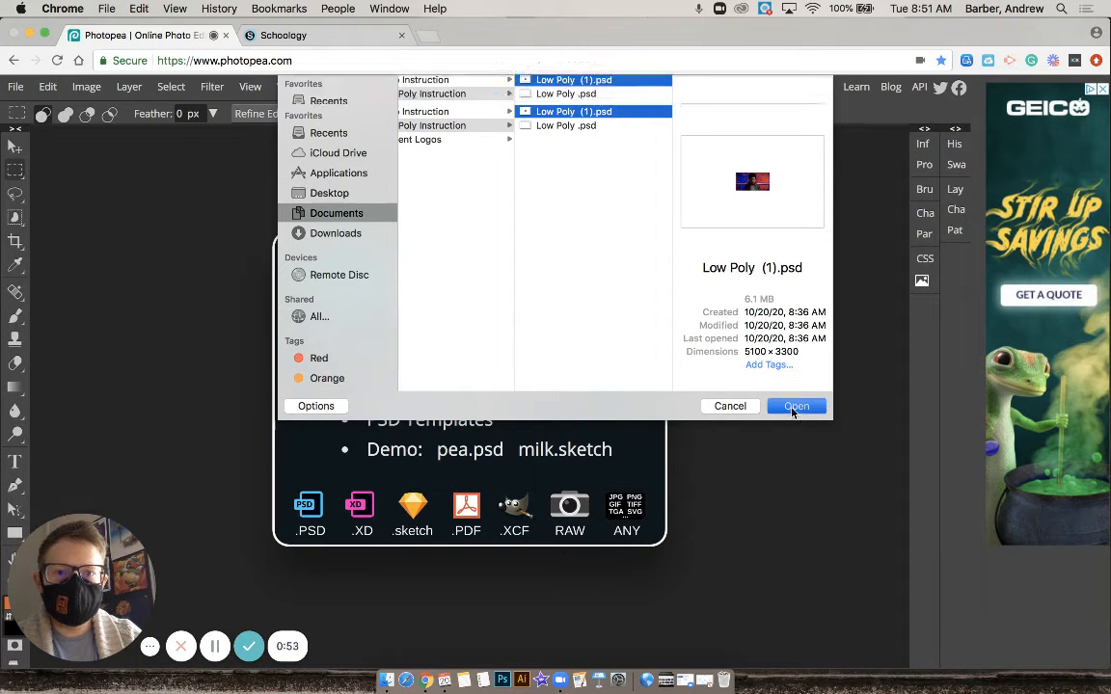
left_click(792, 409)
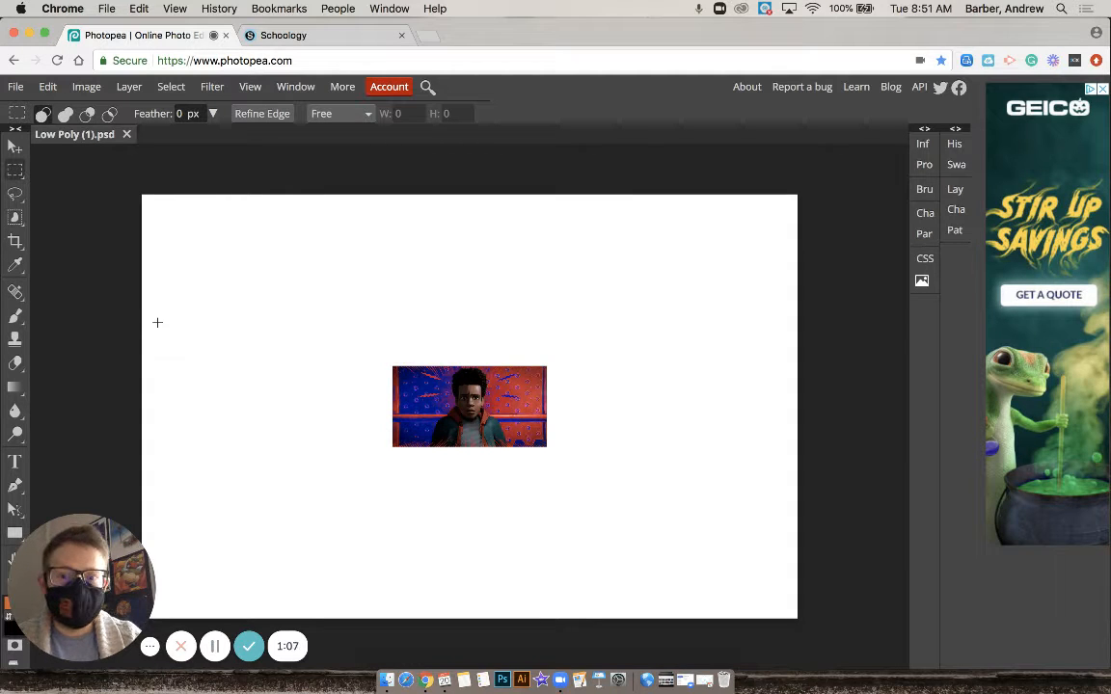
Step: Scale up the small photo from its corners to cover the whole canvas, about 434% wide and 533% high
left_click(13, 148)
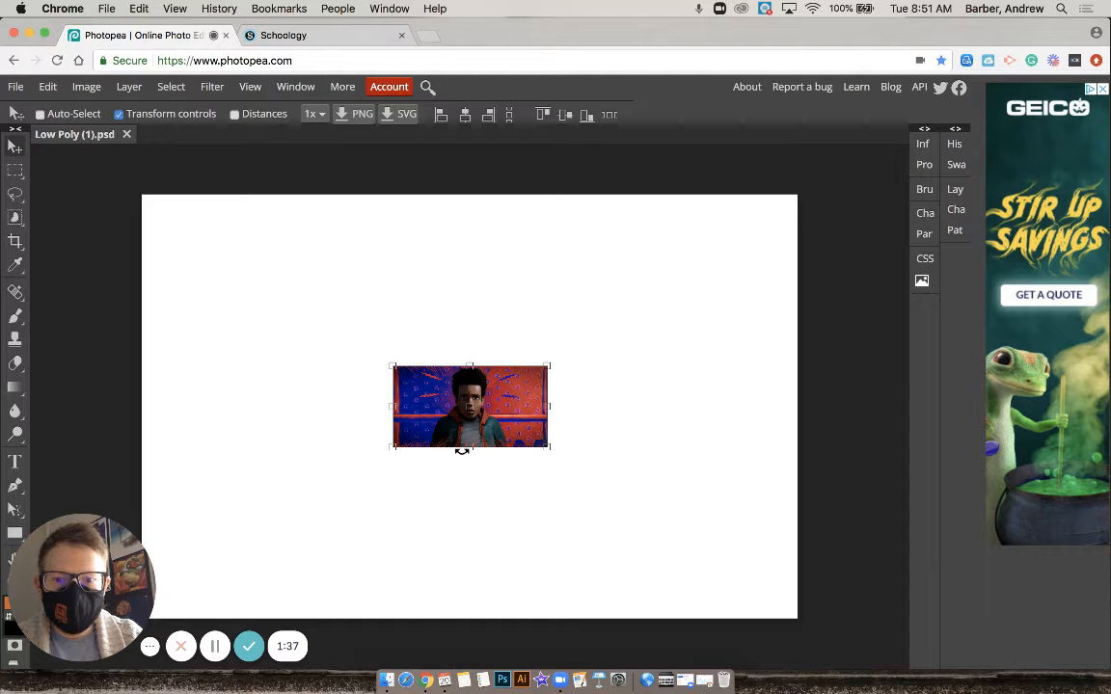
left_click(390, 369)
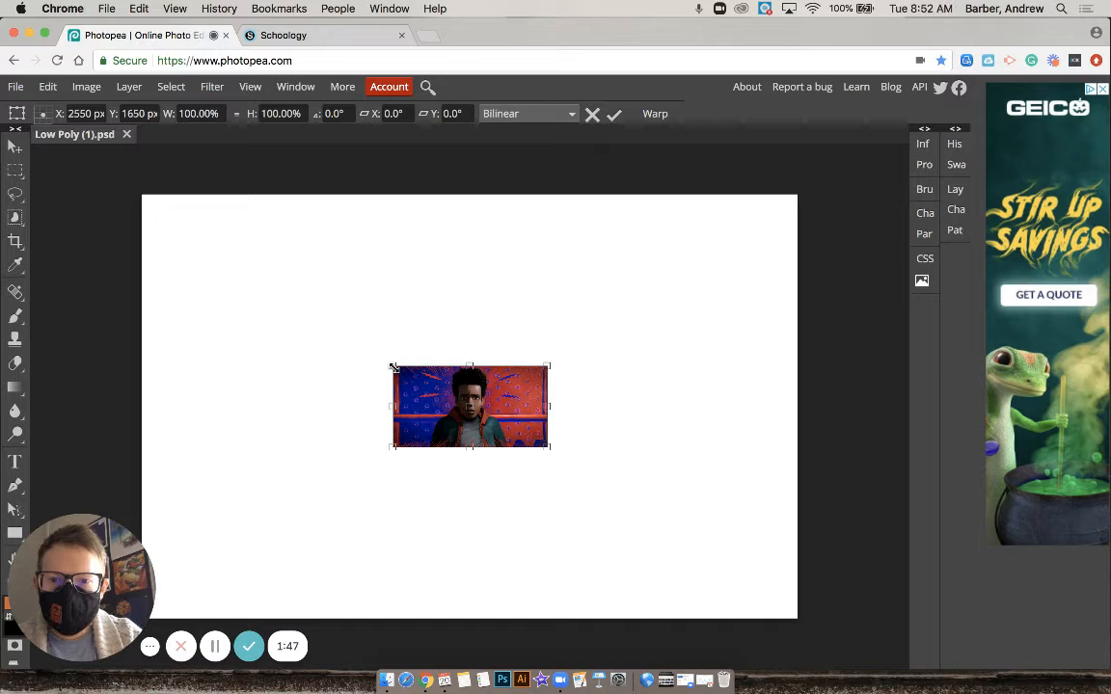
left_click_drag(393, 368, 145, 207)
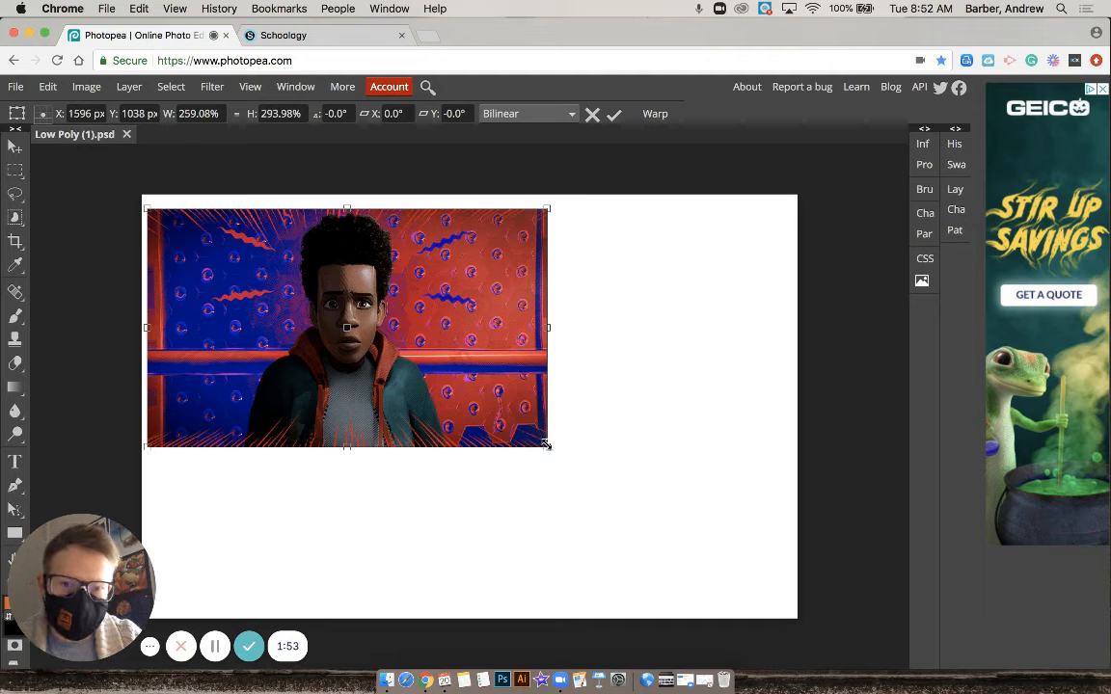
left_click_drag(546, 444, 802, 622)
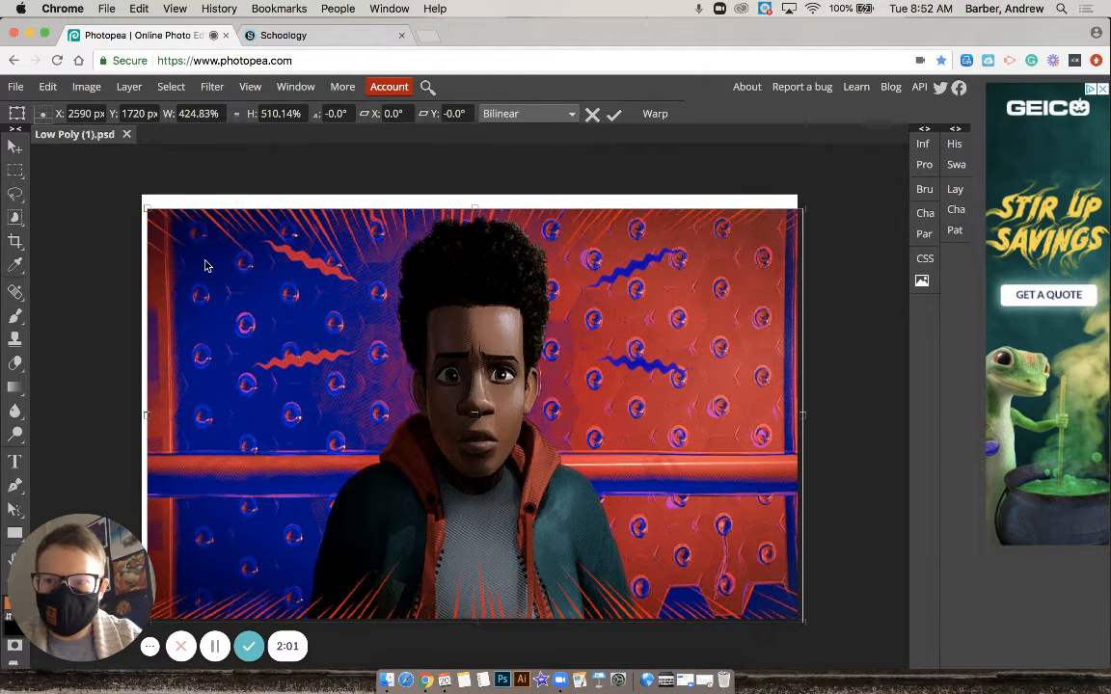
left_click_drag(133, 189, 133, 189)
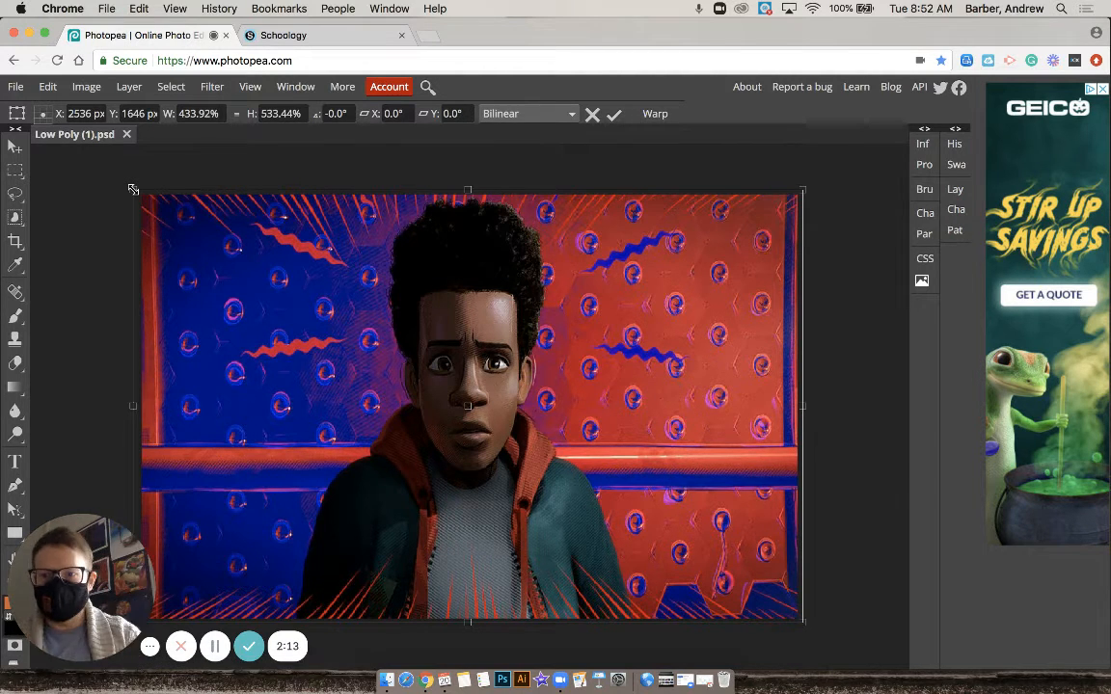
Step: Enlarge the photo further to about 604% wide and 724% high, centre the figure on the canvas, and apply the transform
left_click_drag(133, 189, 151, 249)
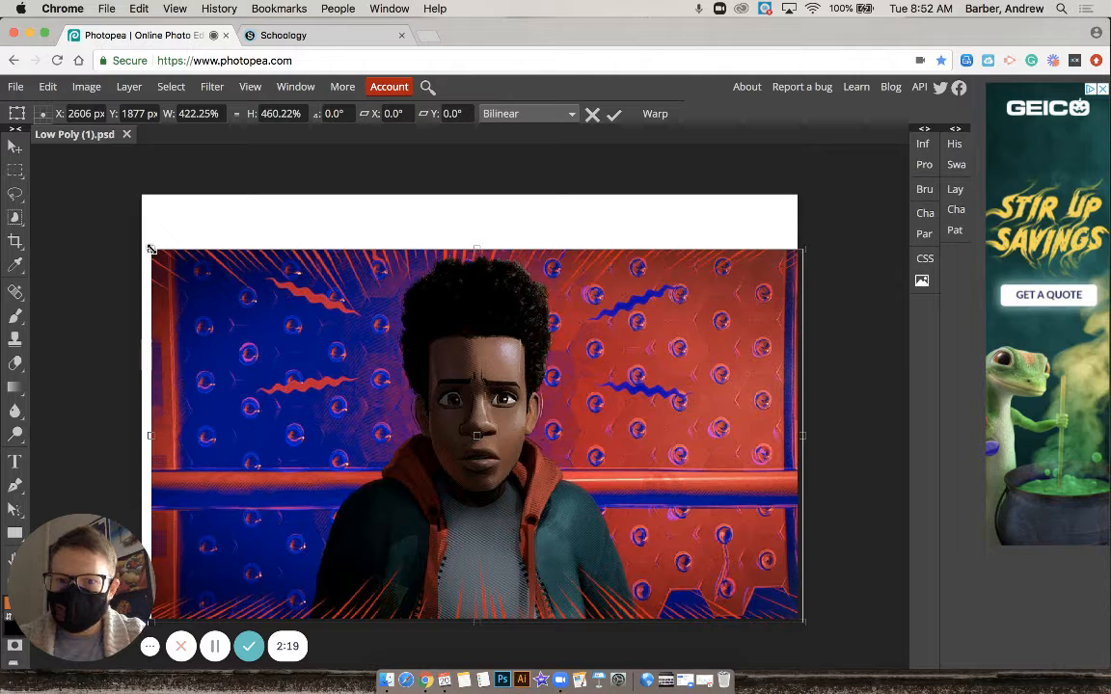
left_click_drag(151, 249, 54, 176)
left_click_drag(214, 327, 410, 489)
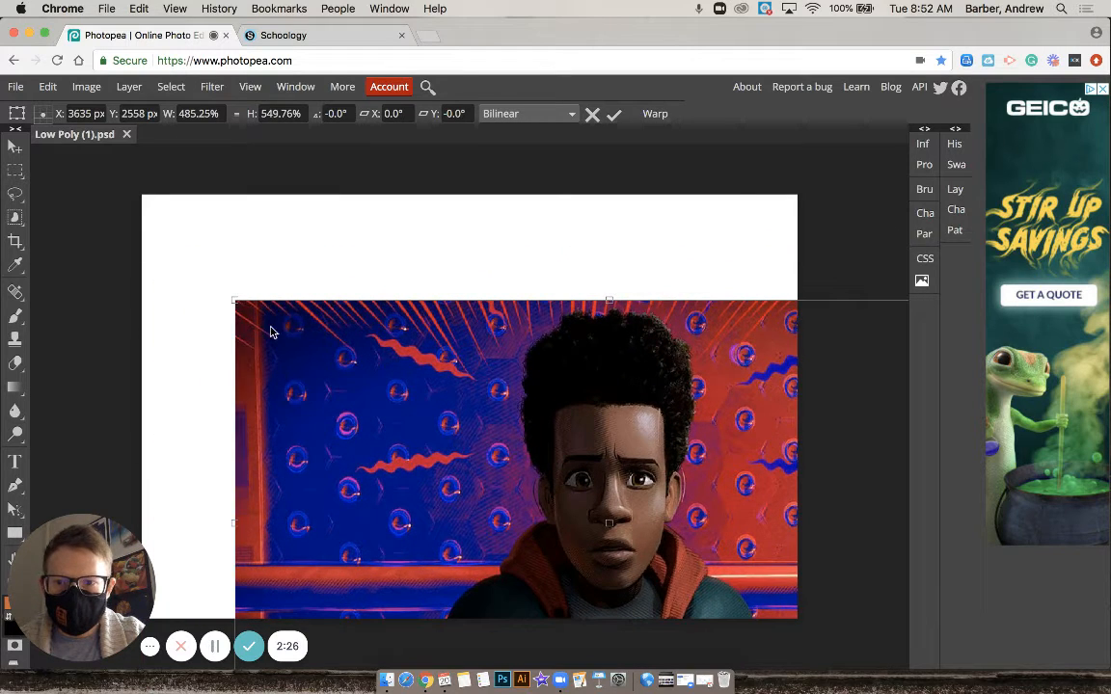
left_click_drag(234, 300, 52, 159)
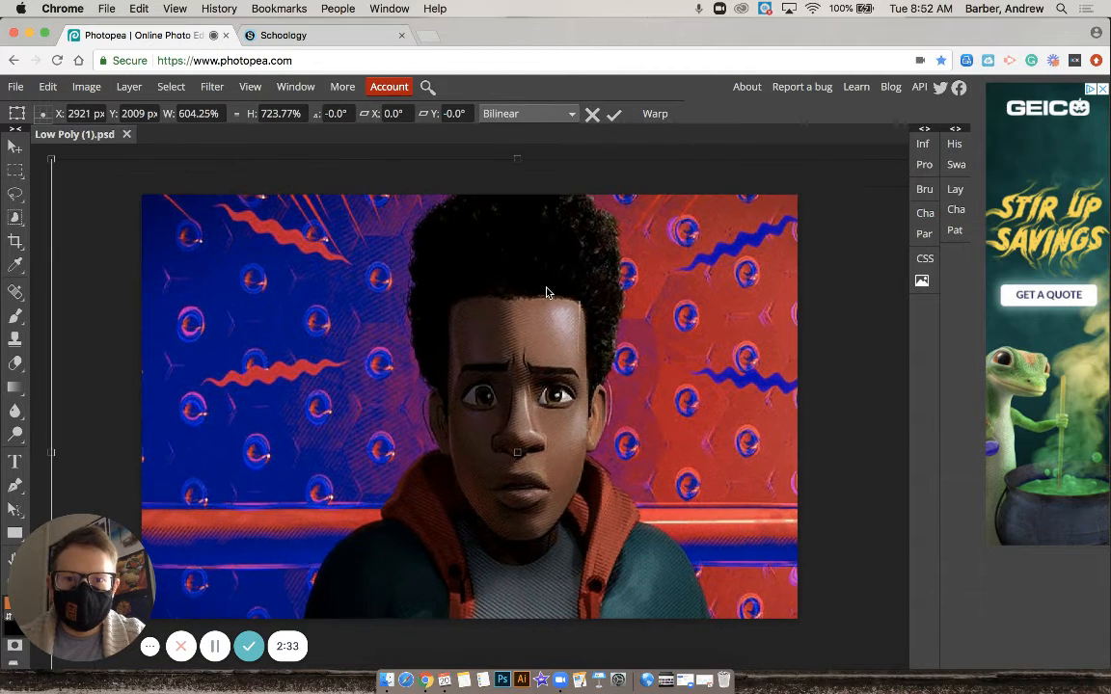
left_click_drag(548, 296, 504, 325)
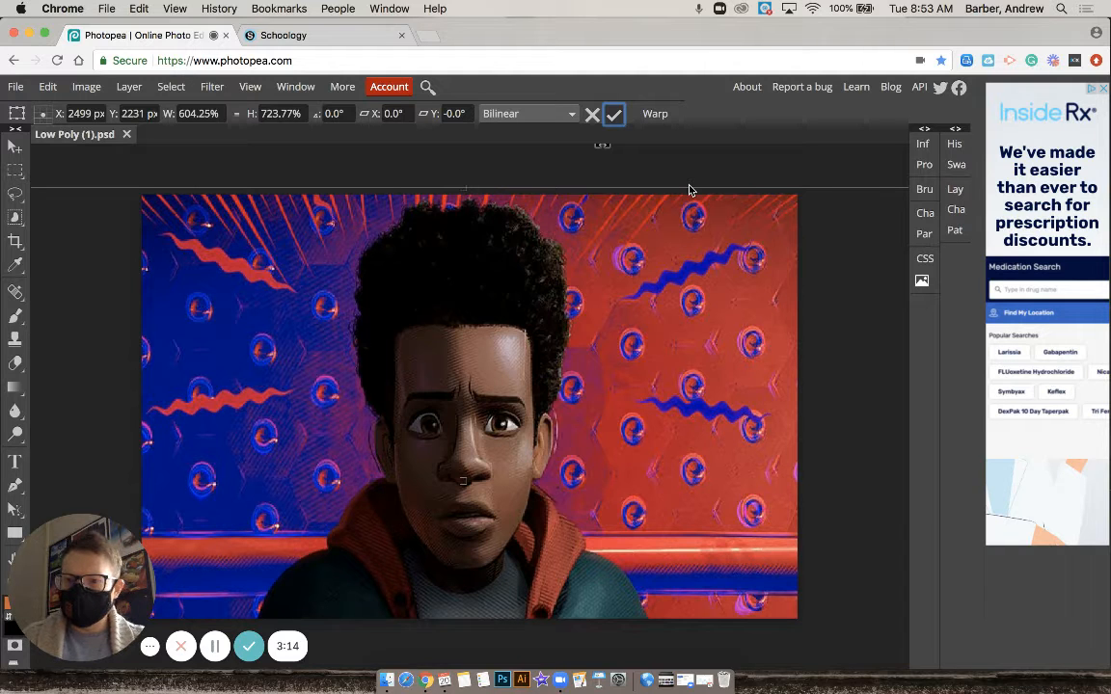
key("Return")
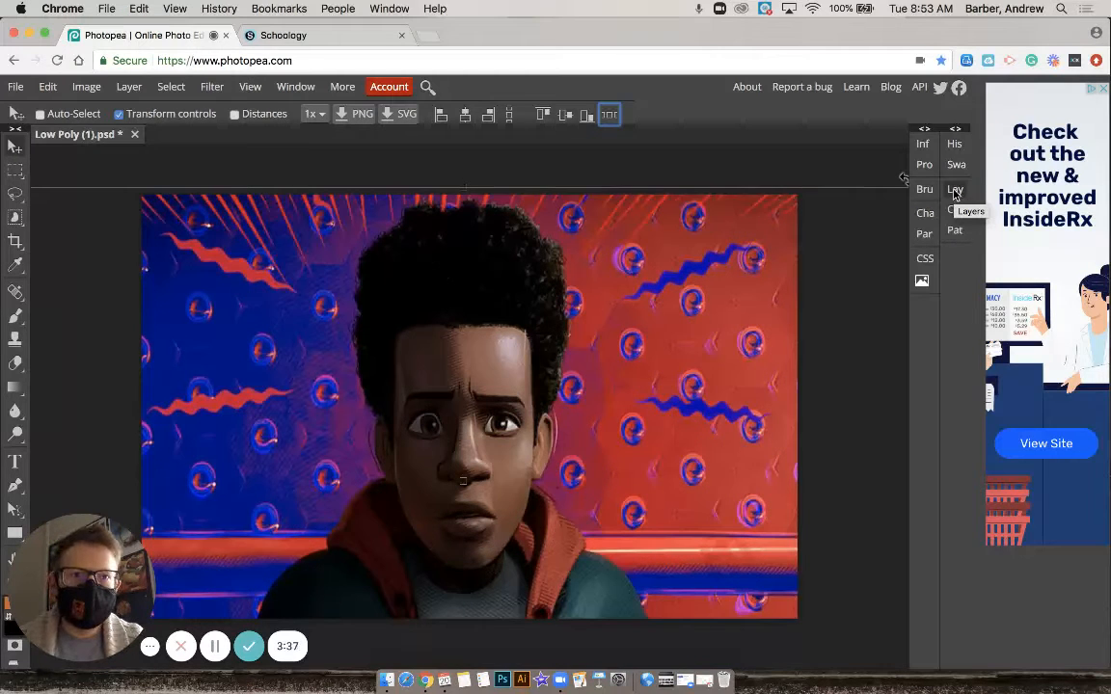
Step: Rename the photo's layer, Layer 1, as "Stock Photo"
left_click(955, 129)
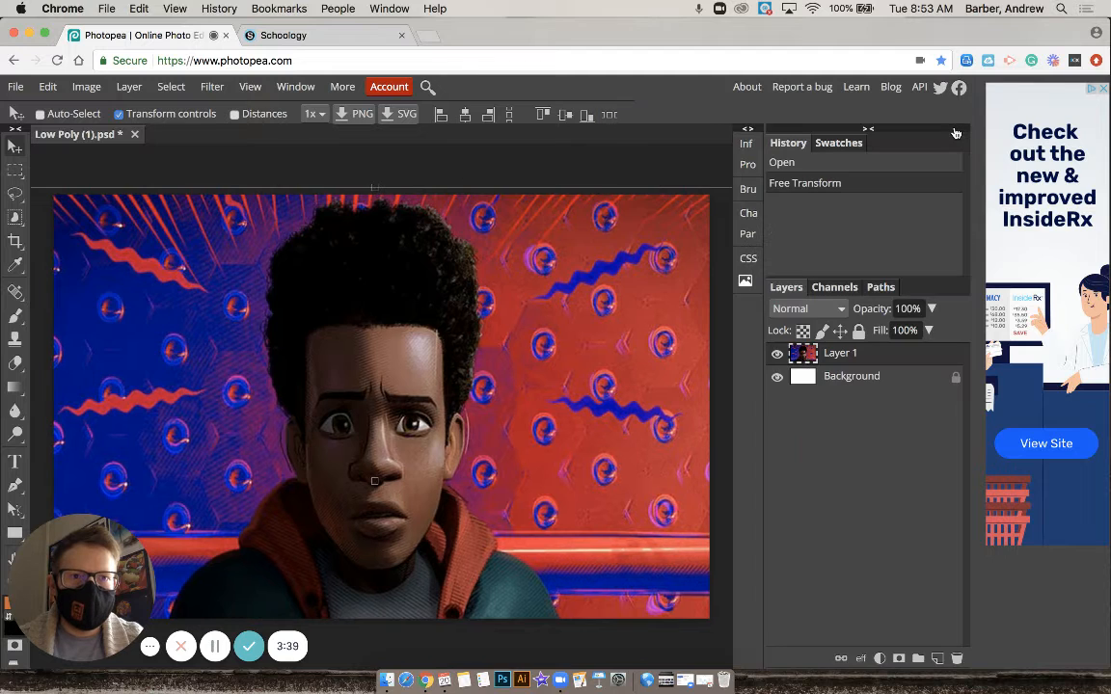
left_click(869, 129)
left_click(954, 191)
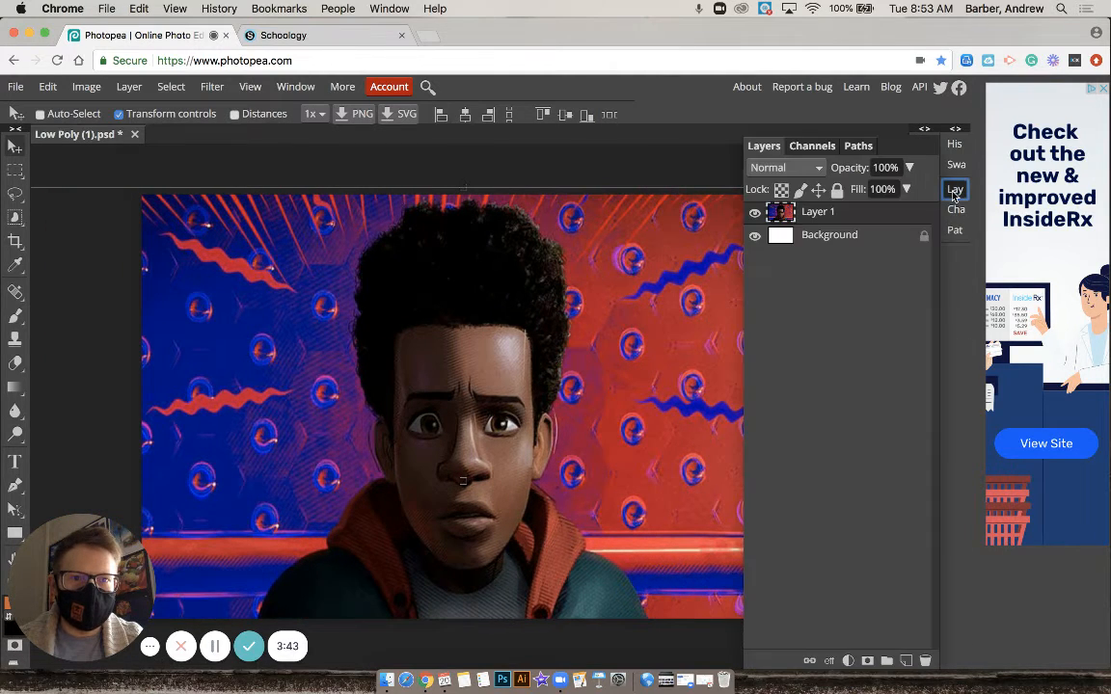
double_click(818, 213)
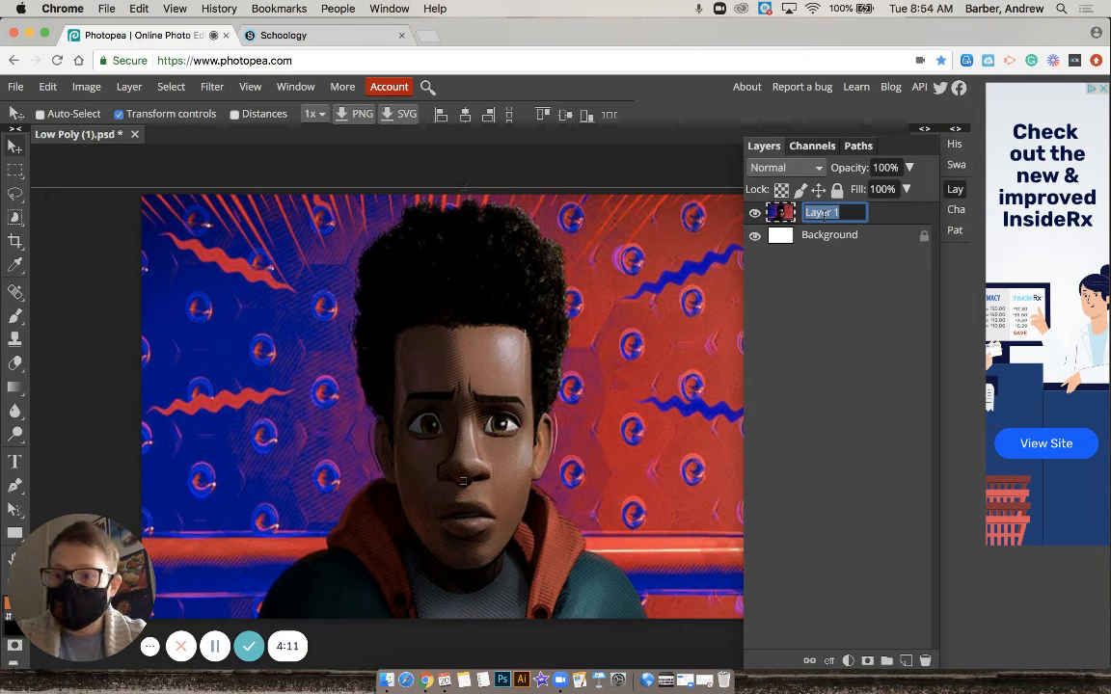
type("St")
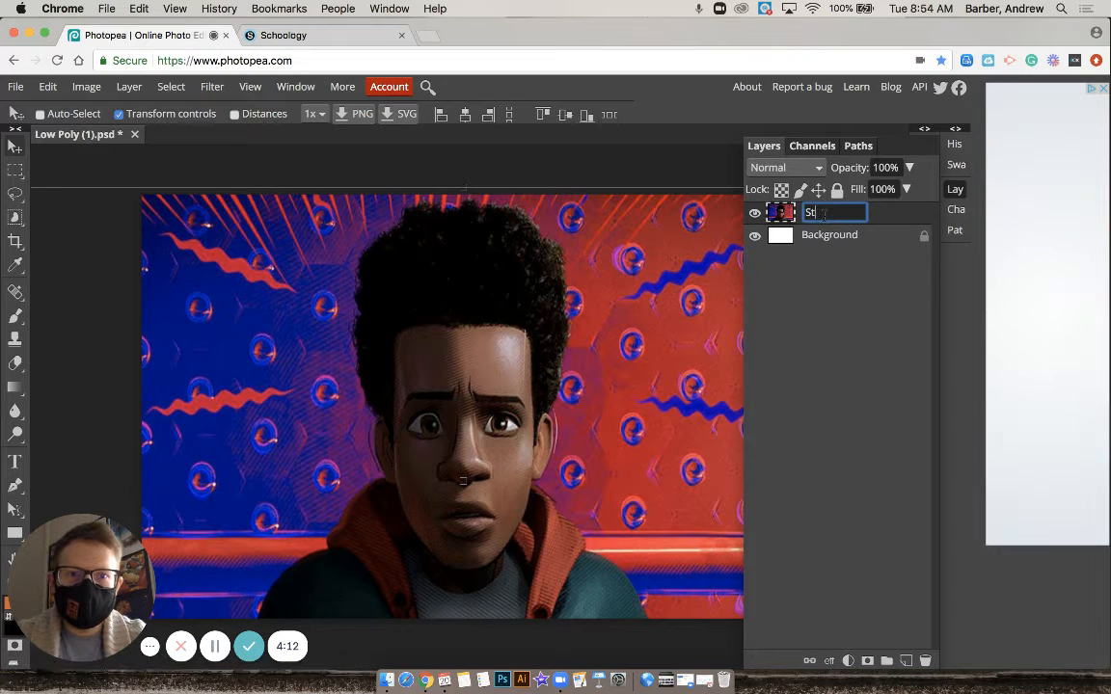
type("ock ")
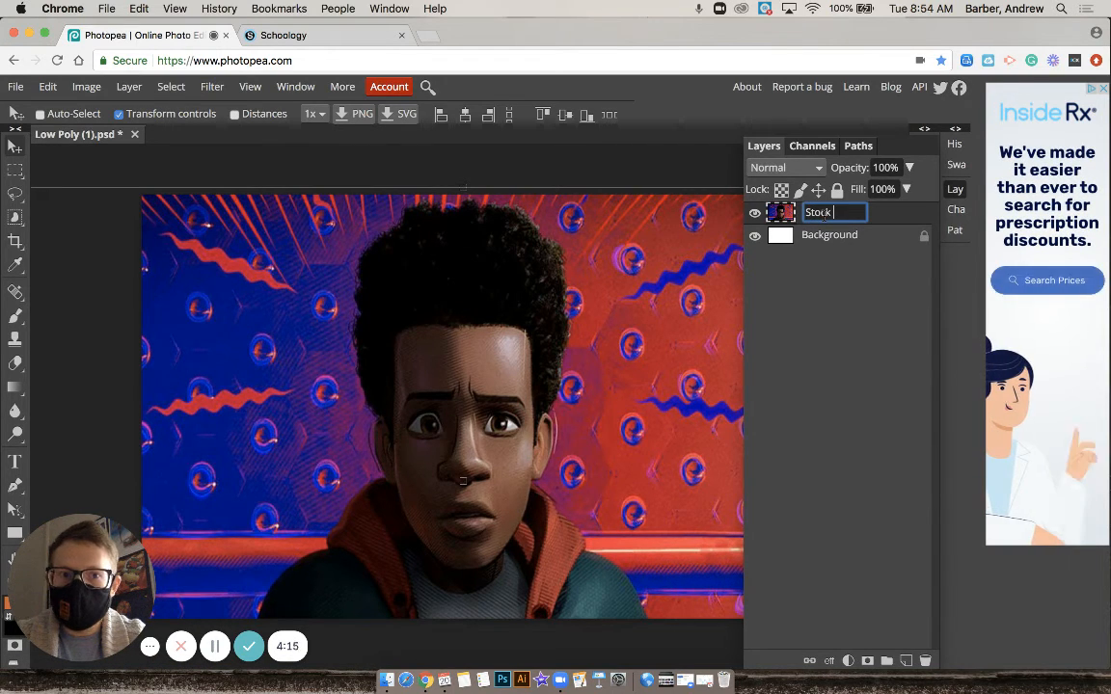
type("Photo")
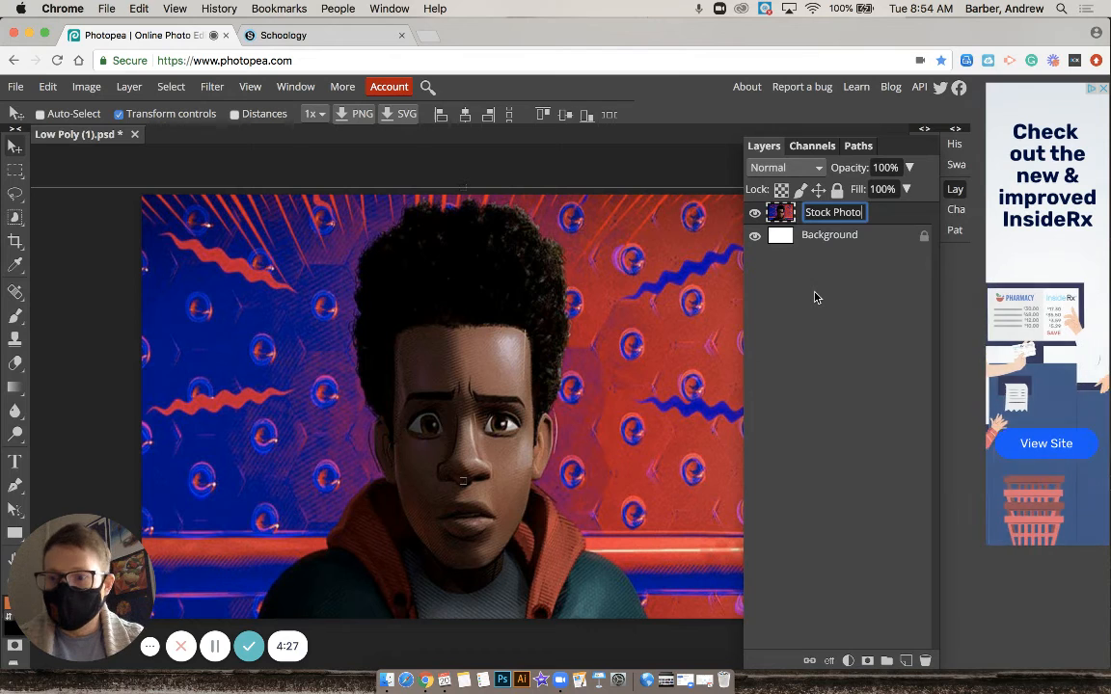
key("Return")
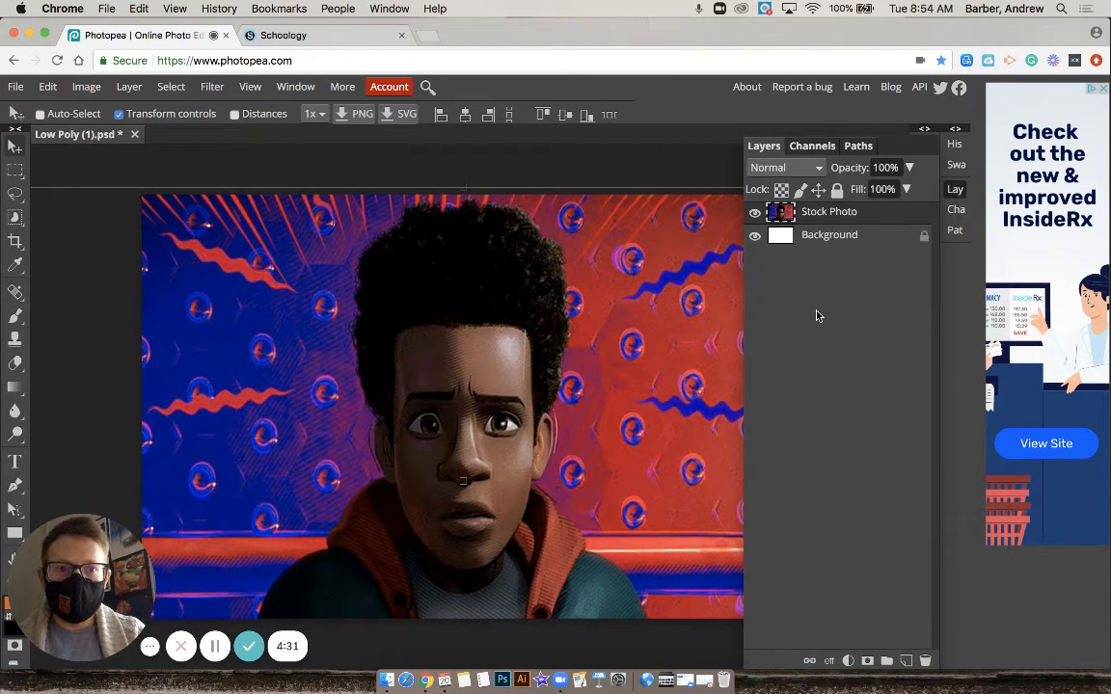
Step: Fully lock the Stock Photo layer and put the layer list away
left_click(837, 190)
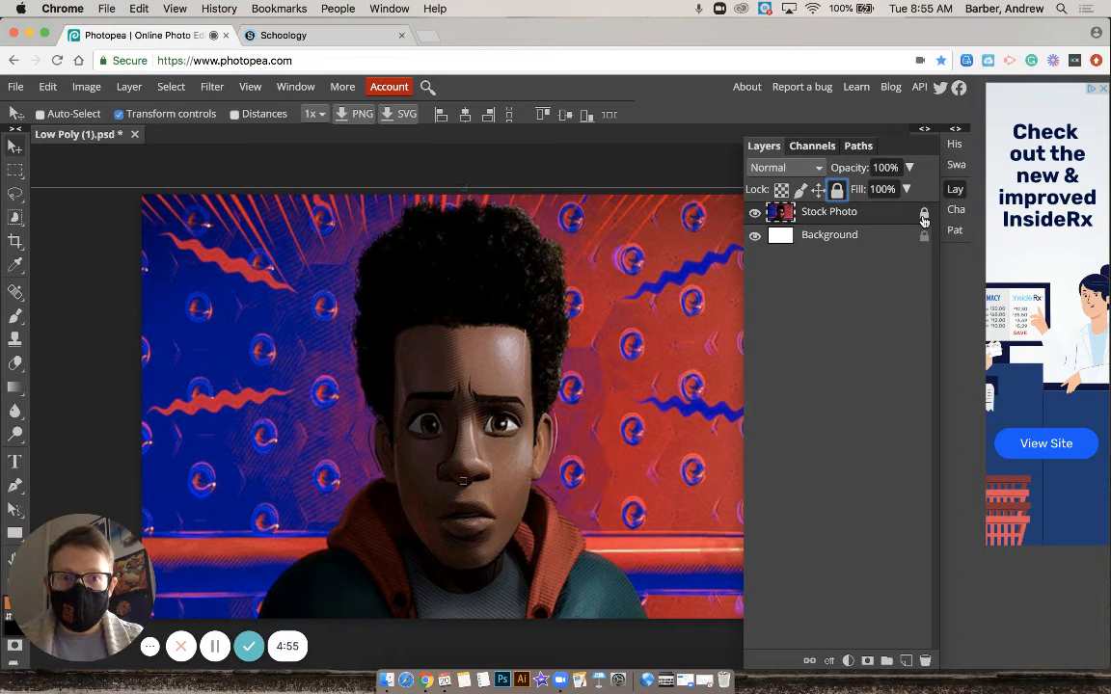
left_click(836, 190)
left_click(836, 190)
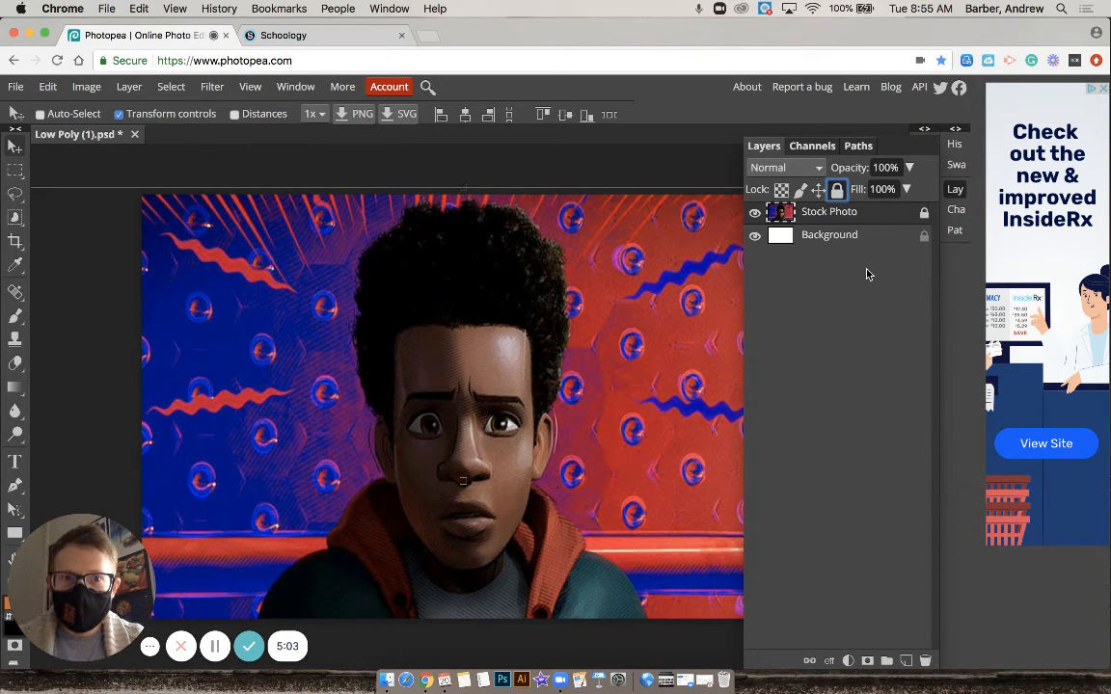
left_click(956, 190)
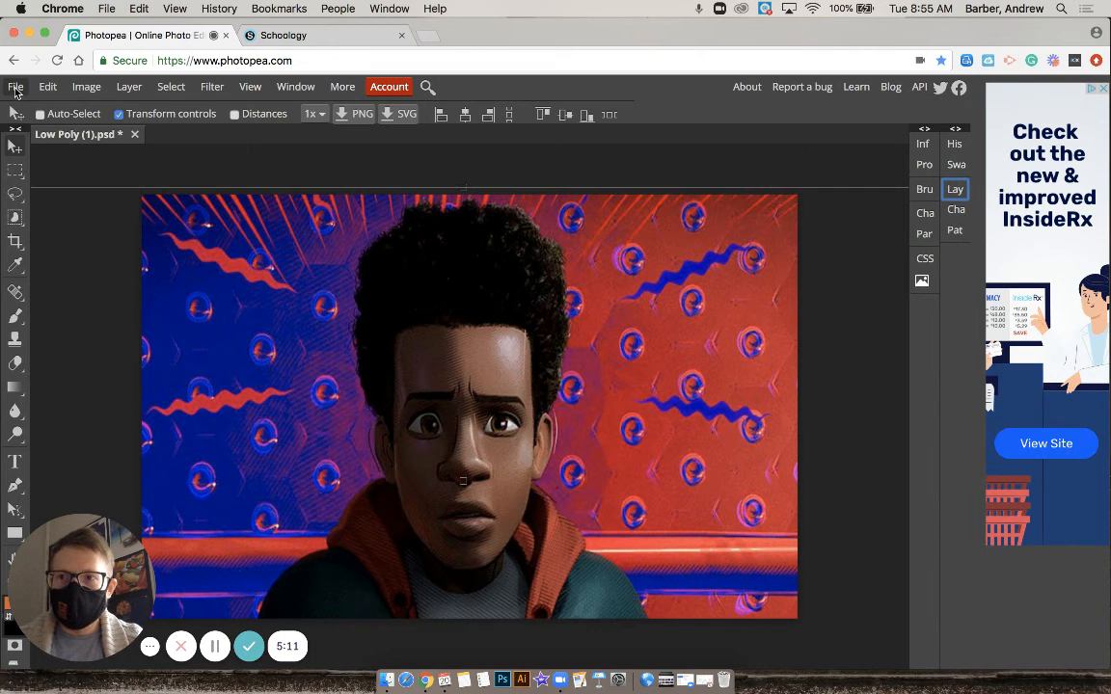
Step: Save the document as a PSD and place the downloaded Low Poly (1) (1).psd on the desktop
left_click(16, 89)
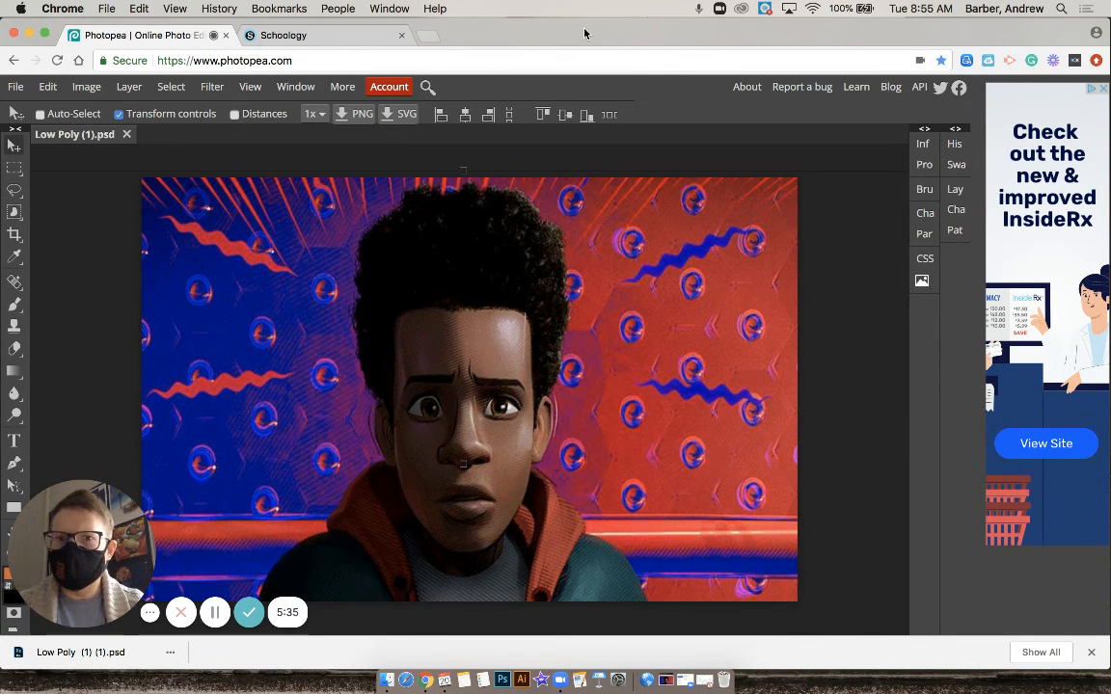
left_click_drag(584, 34, 663, 33)
left_click_drag(123, 614, 41, 450)
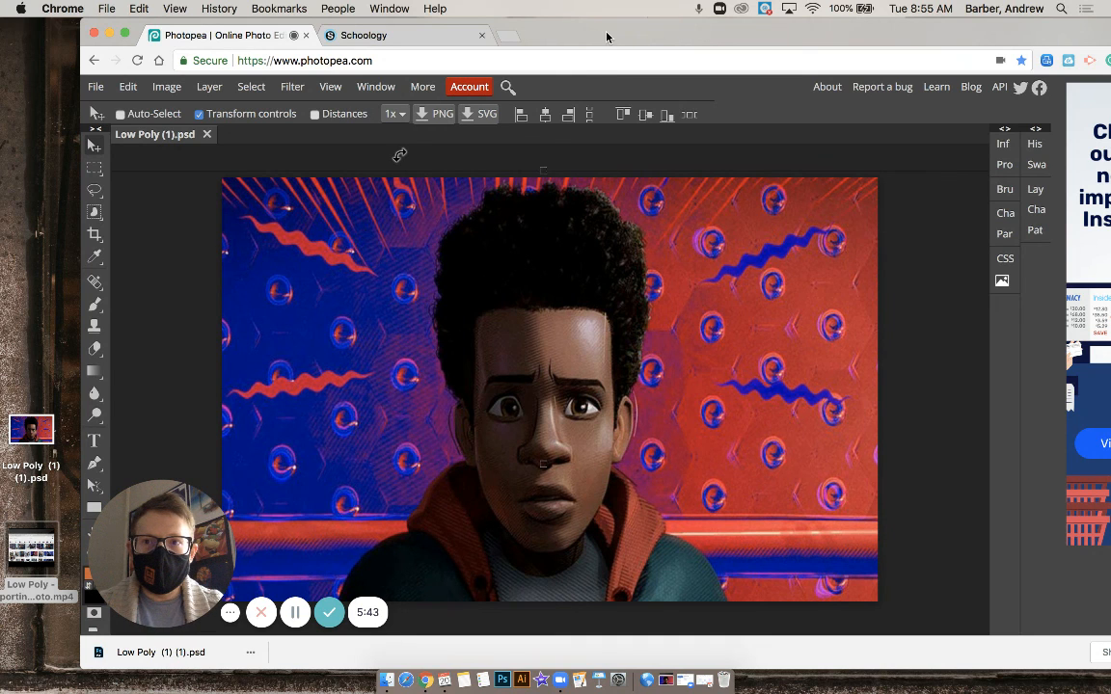
left_click_drag(608, 35, 528, 30)
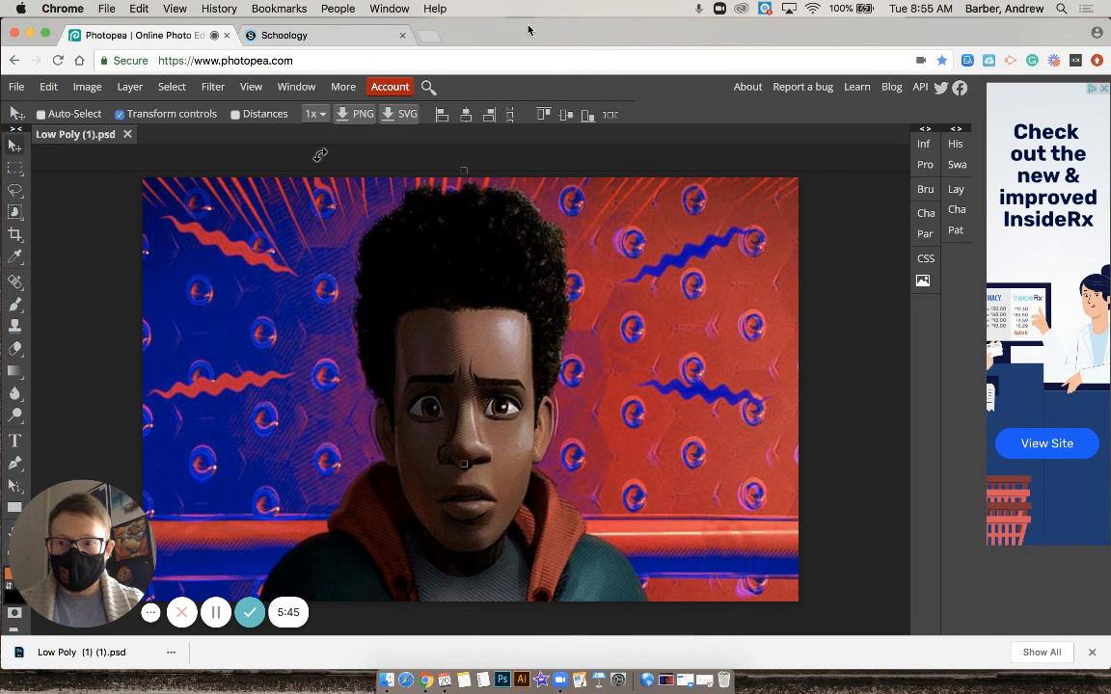